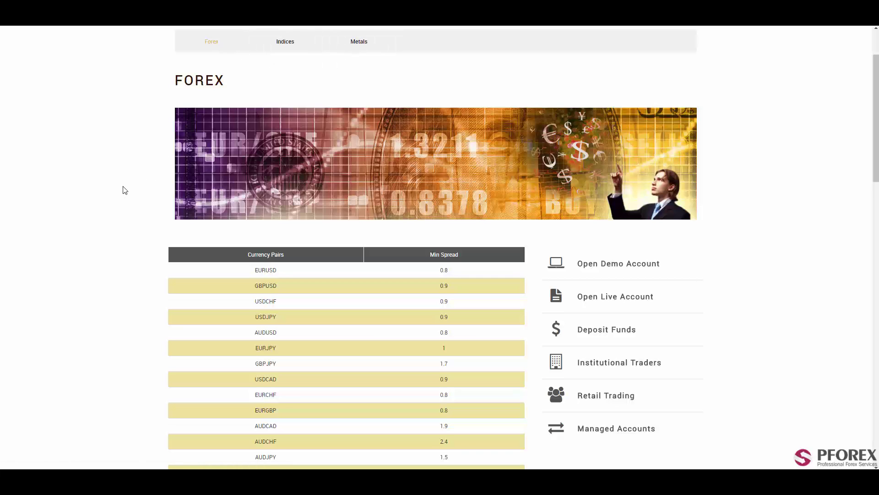
scroll(124, 190, down, 1)
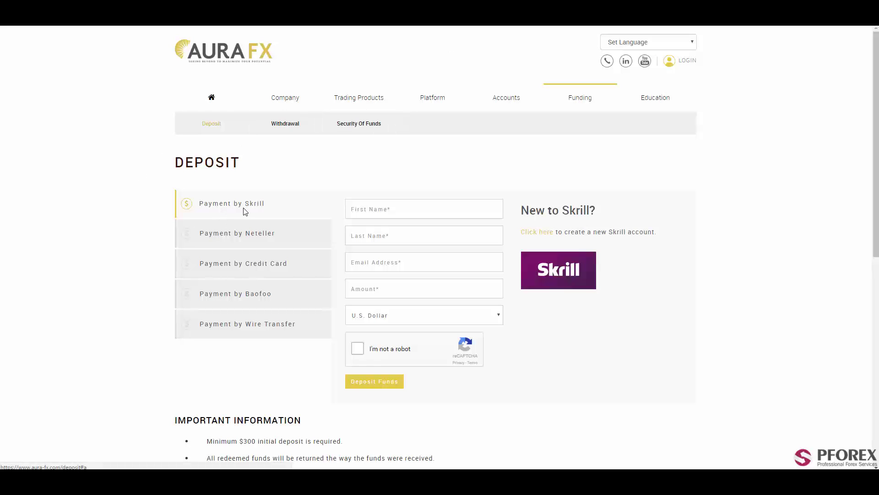
View the Neteller, Credit Card, Baofoo and Wire Transfer deposit forms in turn.
click(251, 237)
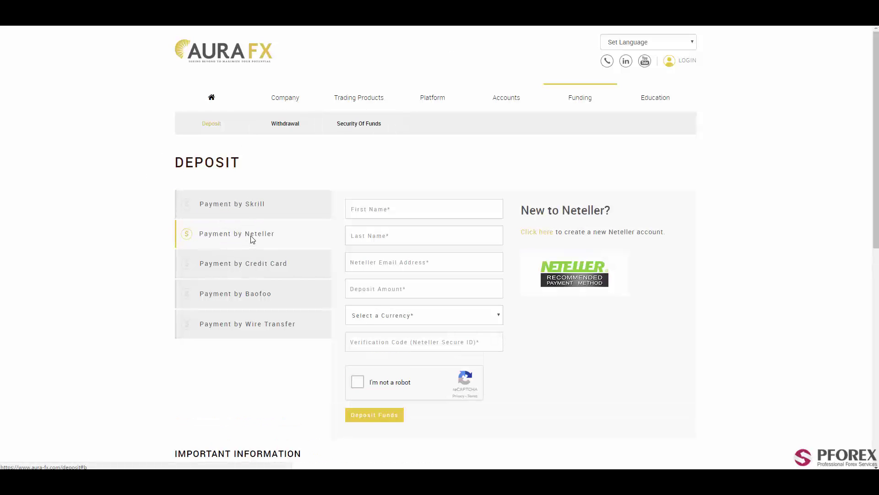
click(245, 263)
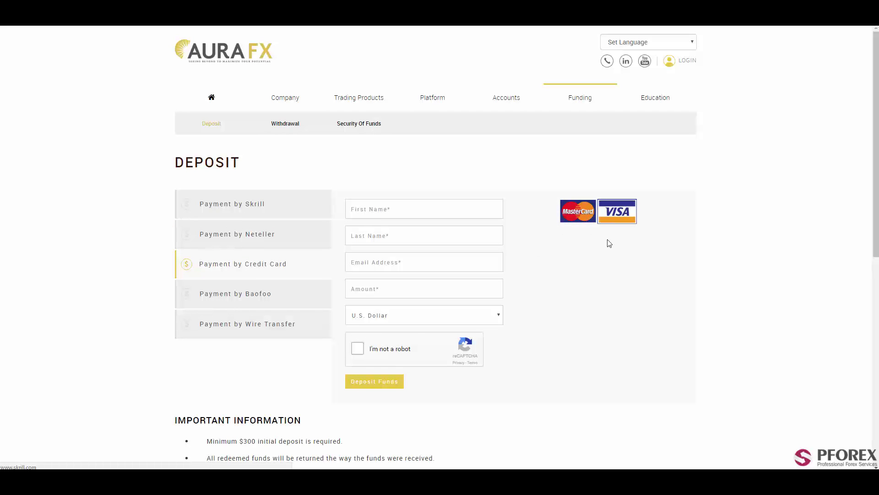
click(253, 297)
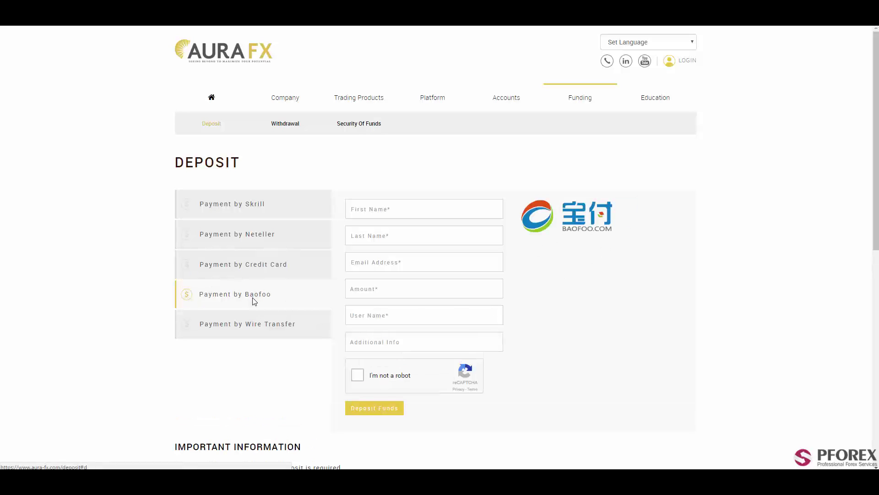
click(255, 323)
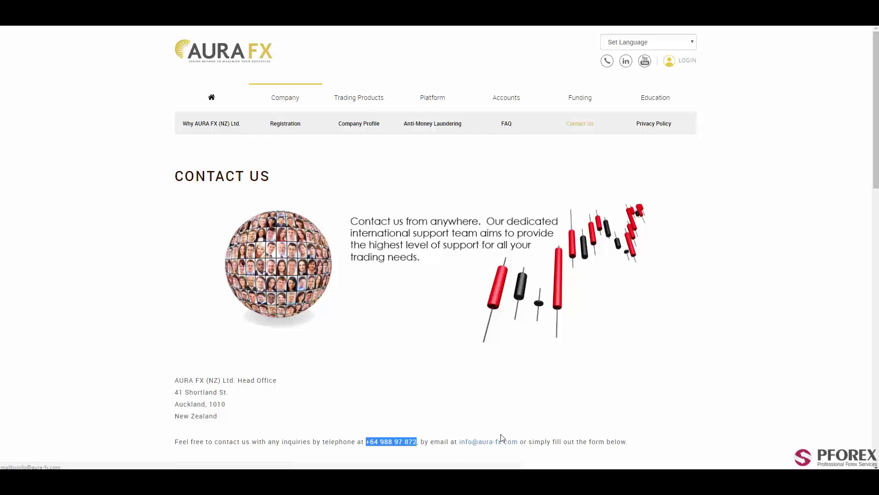
Go back to the AURA FX home page using the site logo.
click(211, 97)
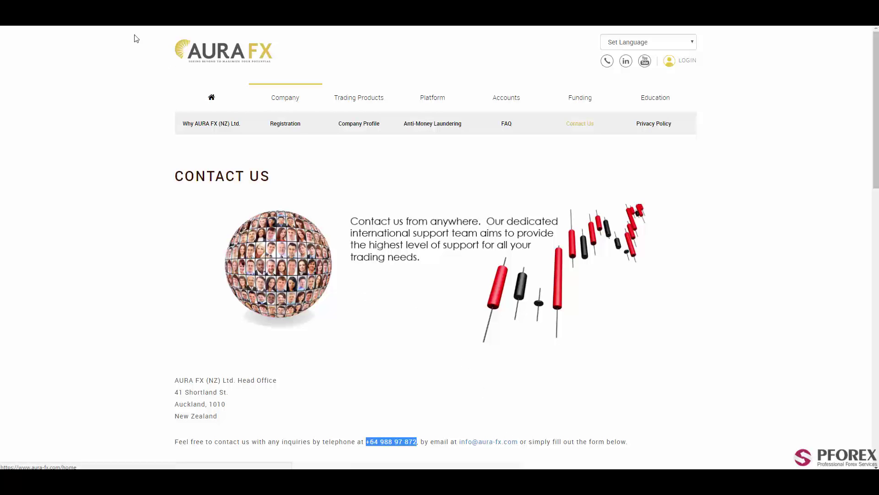